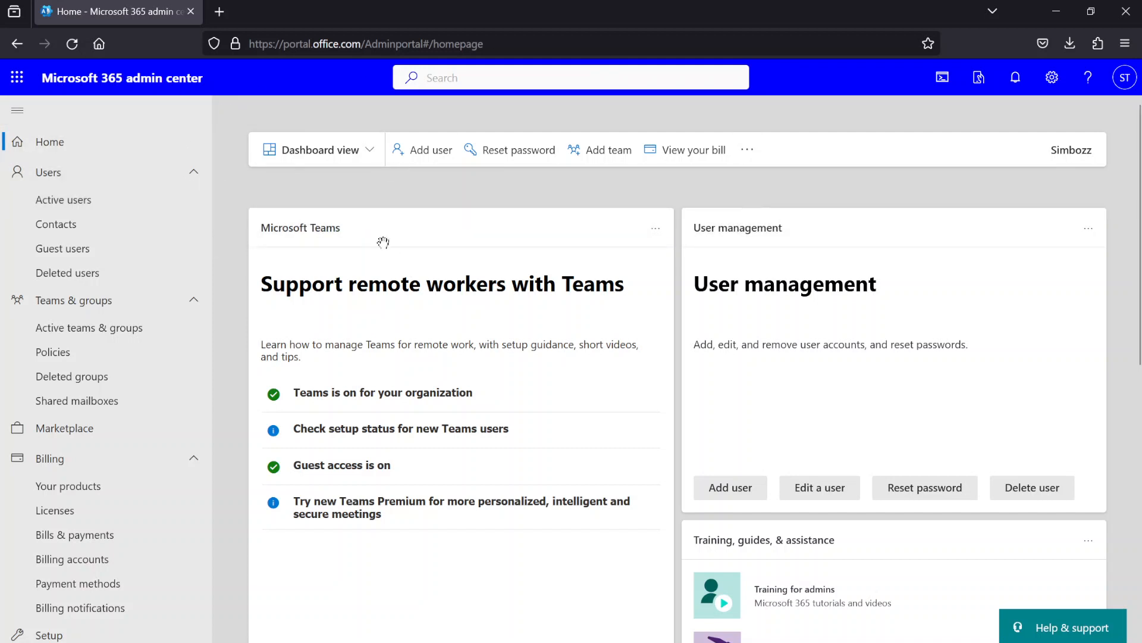
Open the Active users list from the admin center dashboard's Users navigation.
click(63, 200)
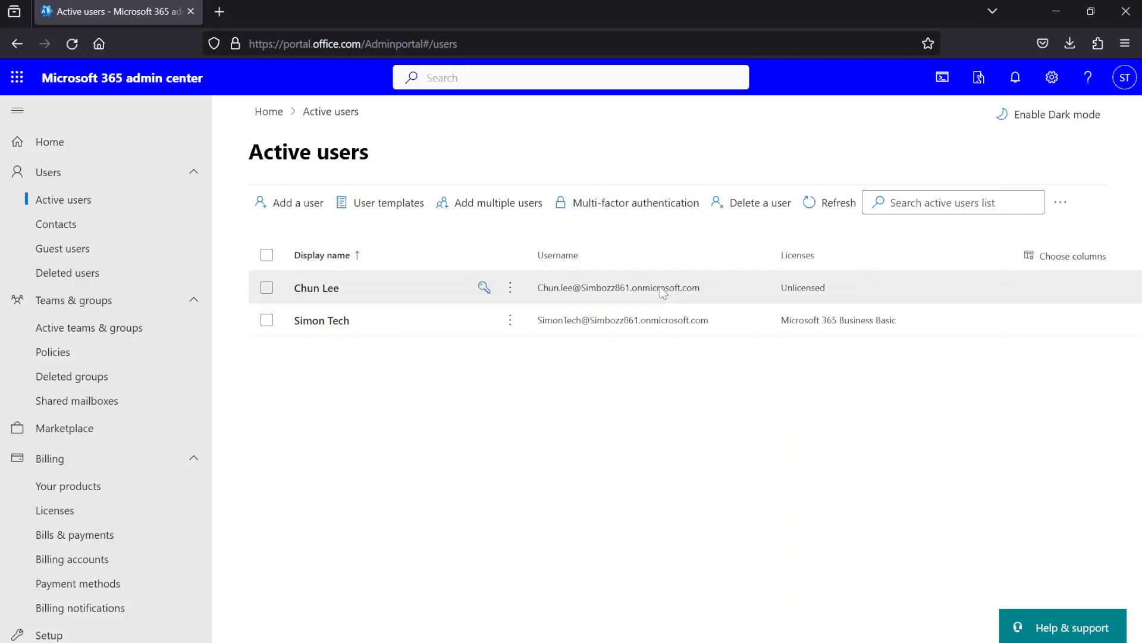
Assign the unlicensed user a Microsoft 365 Business Basic license and close their details panel.
click(326, 293)
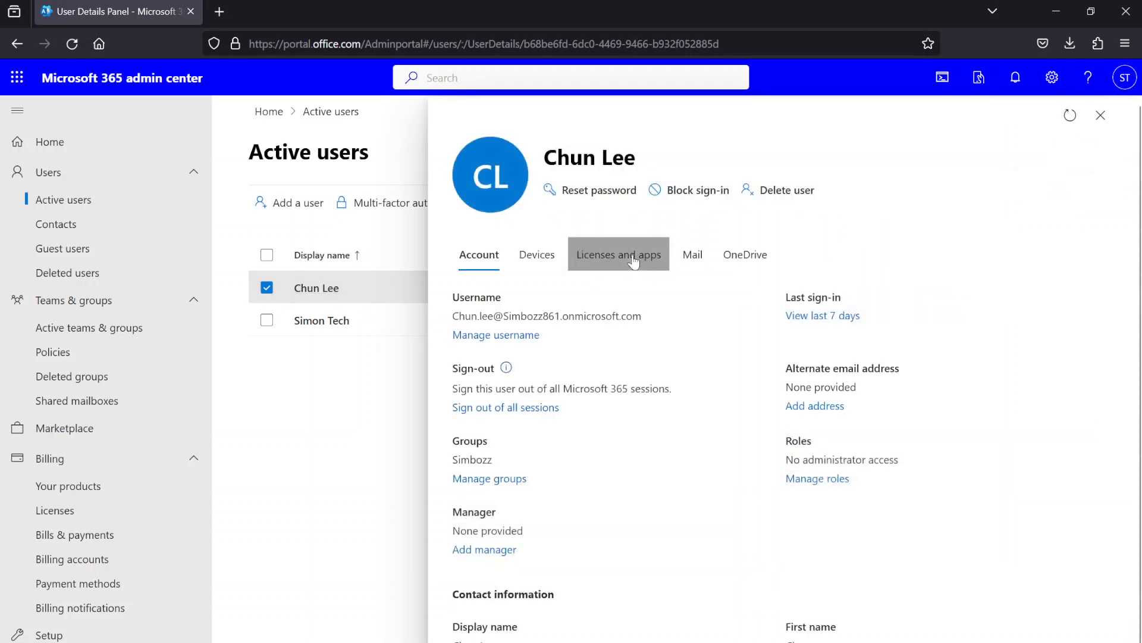
click(633, 259)
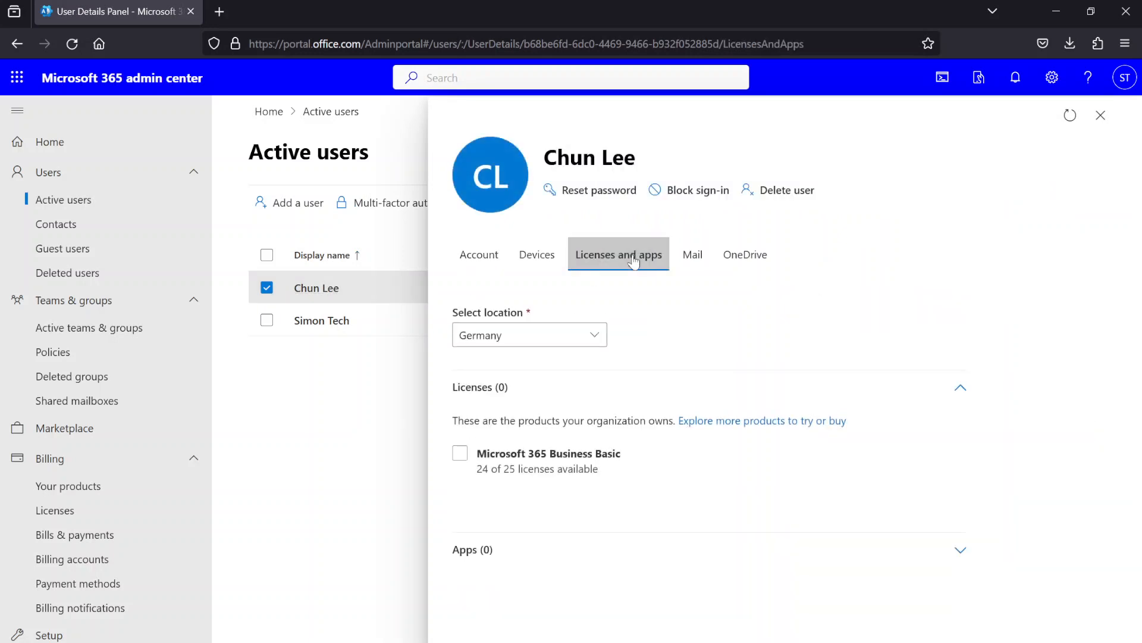
click(460, 453)
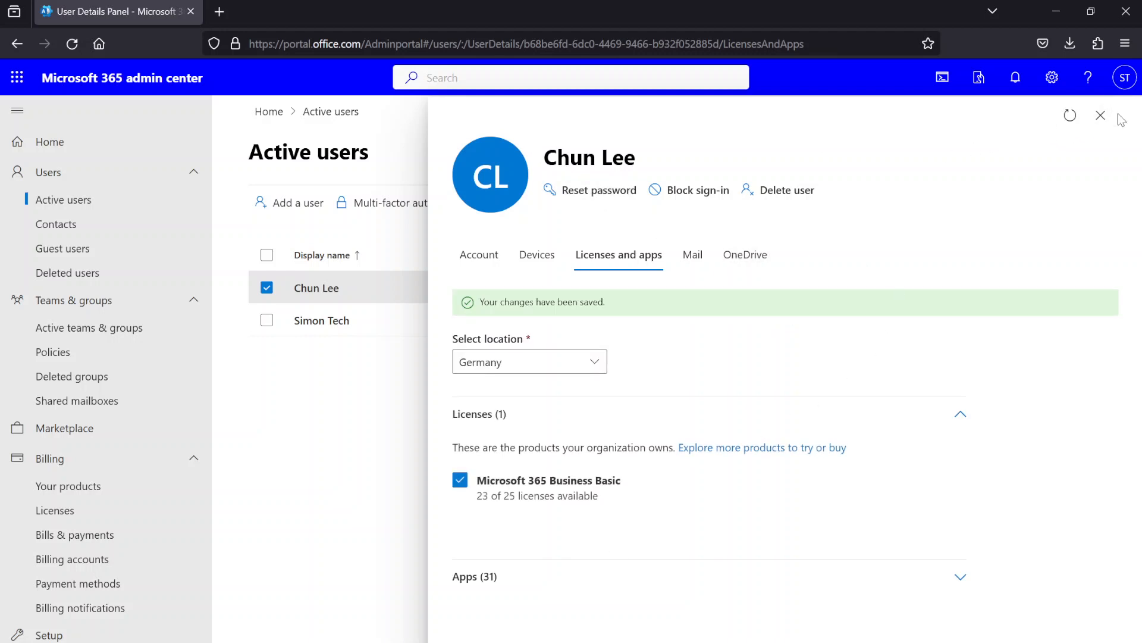
click(1100, 117)
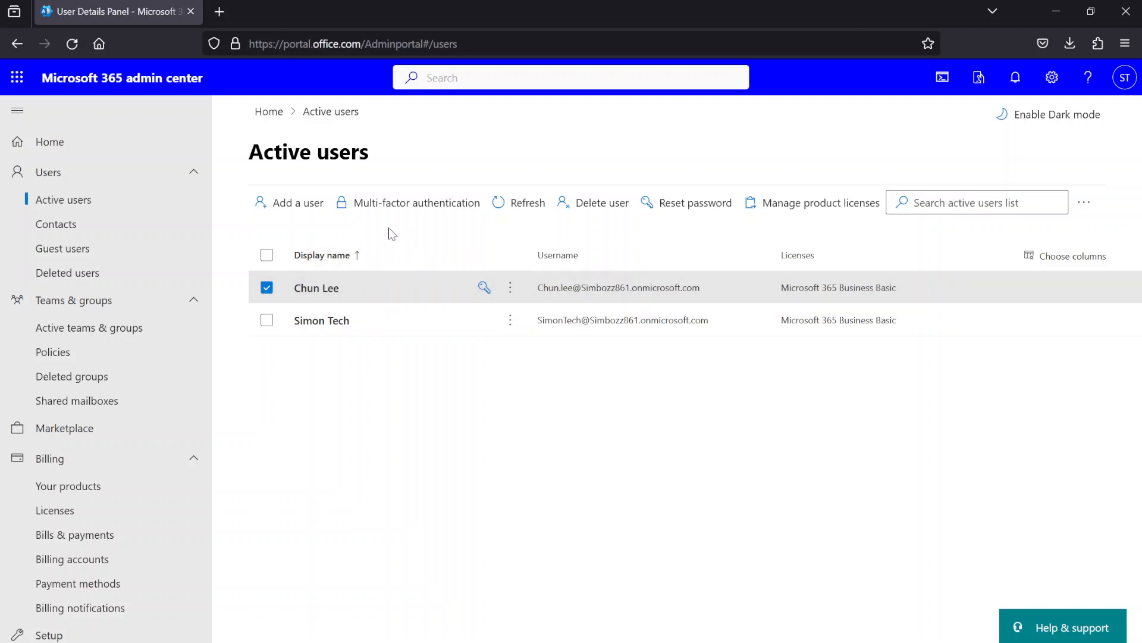
Deselect the user in the list and start the Add a user wizard.
click(267, 288)
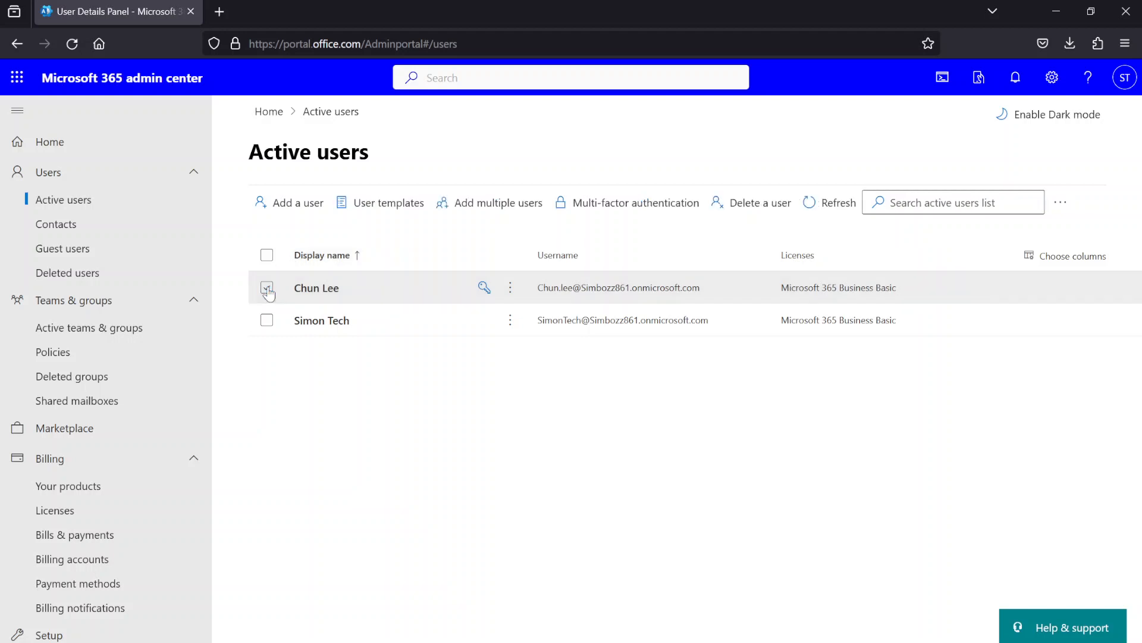
click(291, 212)
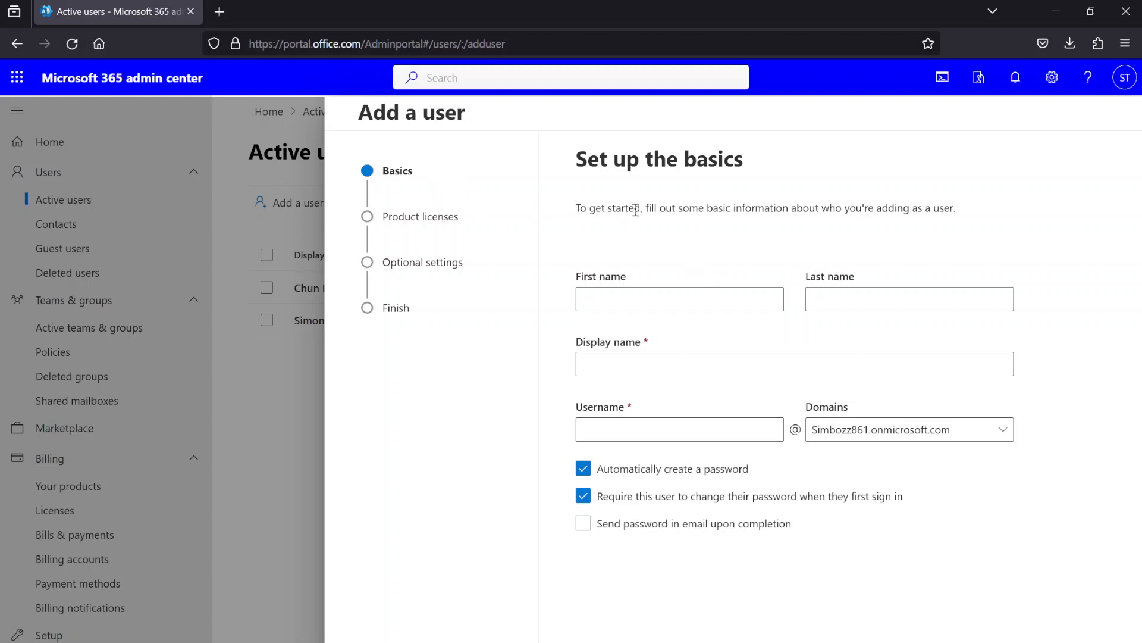
Enter the new user's first and last name and confirm the auto-filled display name.
click(672, 302)
key(Tab)
click(681, 363)
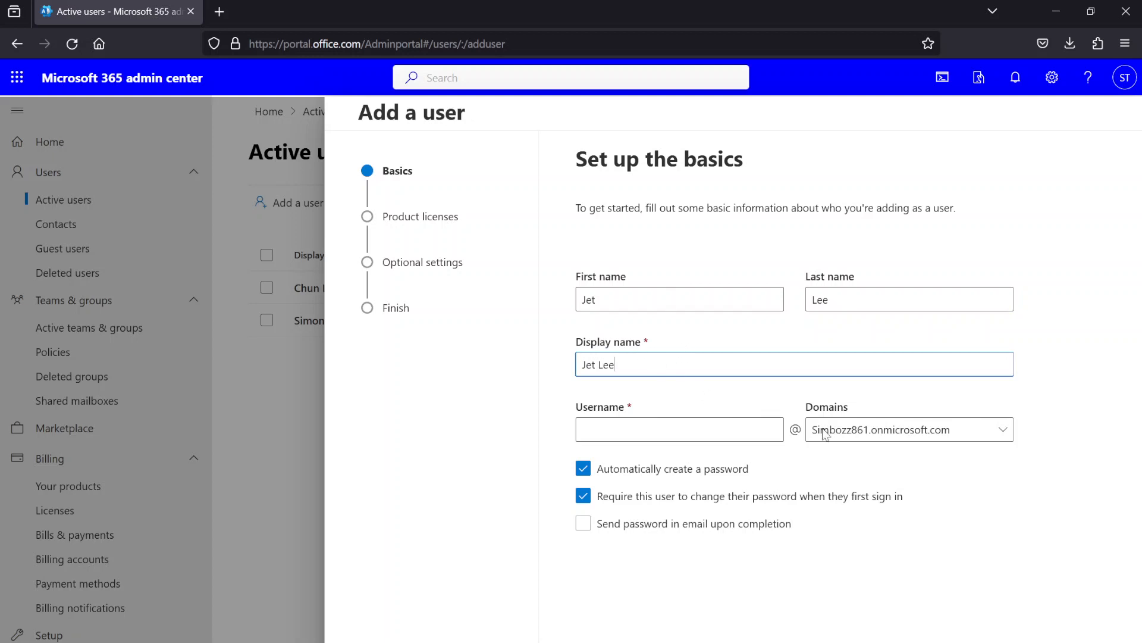
key(Tab)
Keep the only available domain and type the new user's username, correcting typos.
click(865, 438)
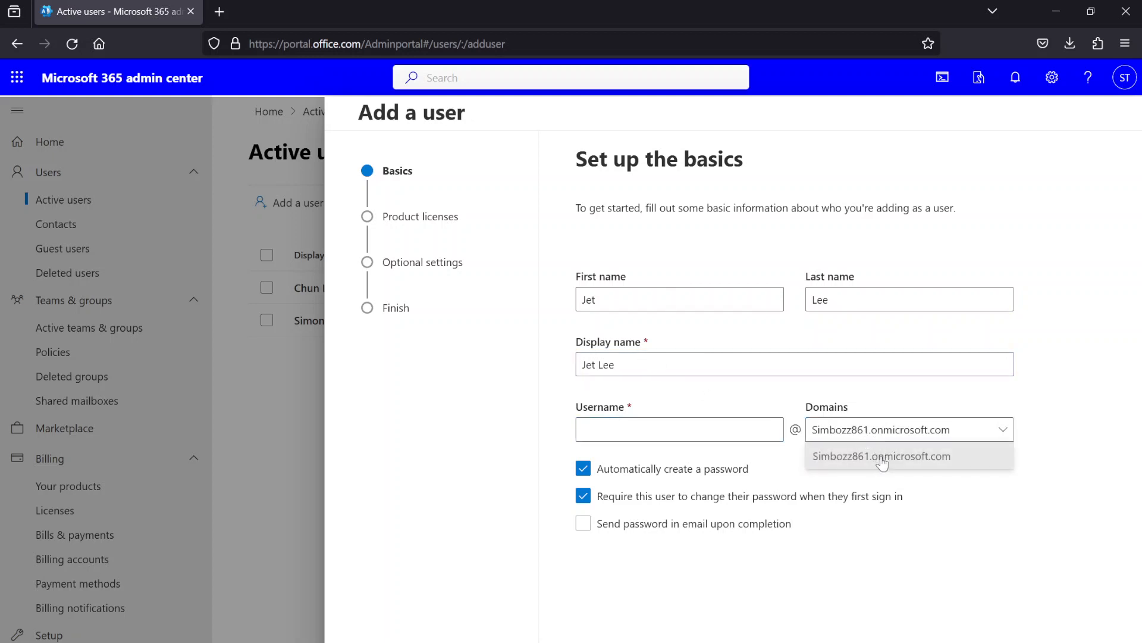
click(889, 436)
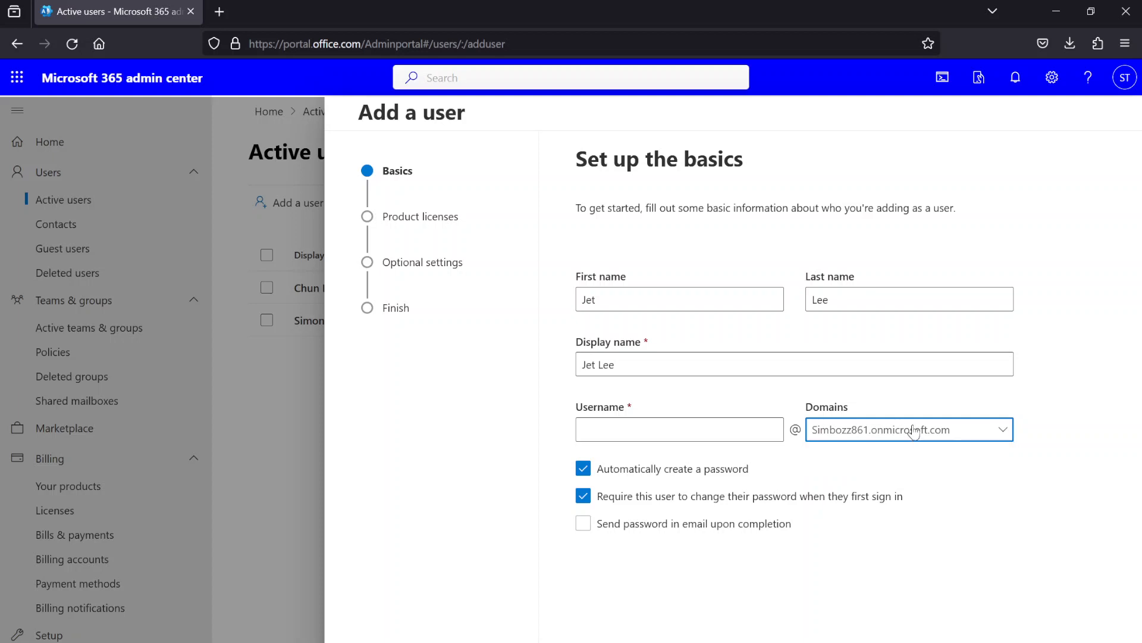
click(688, 422)
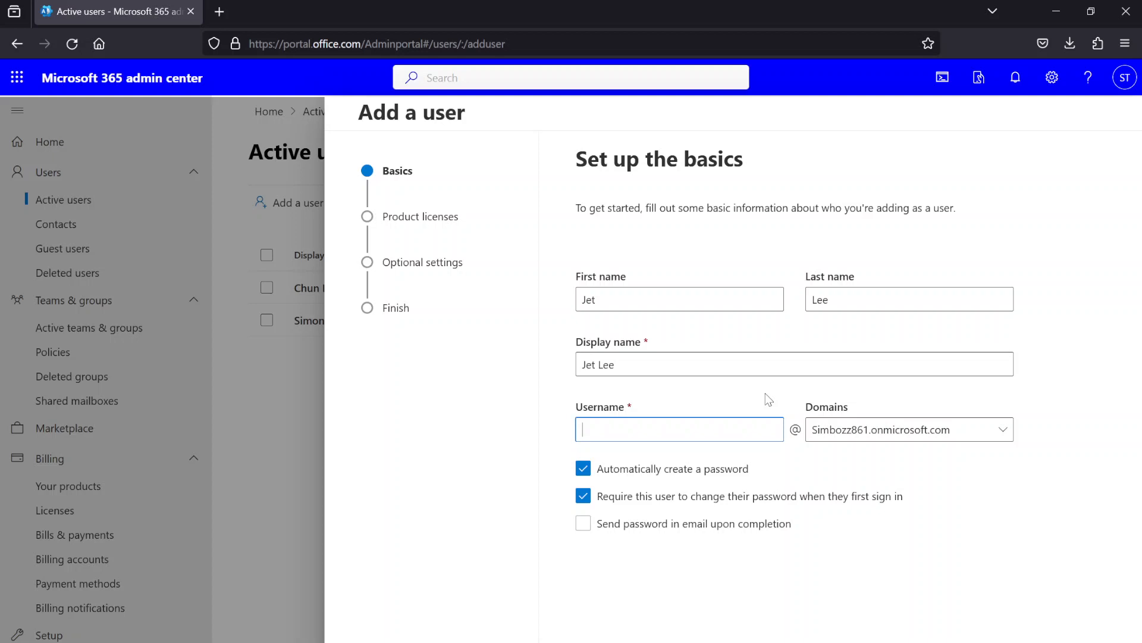
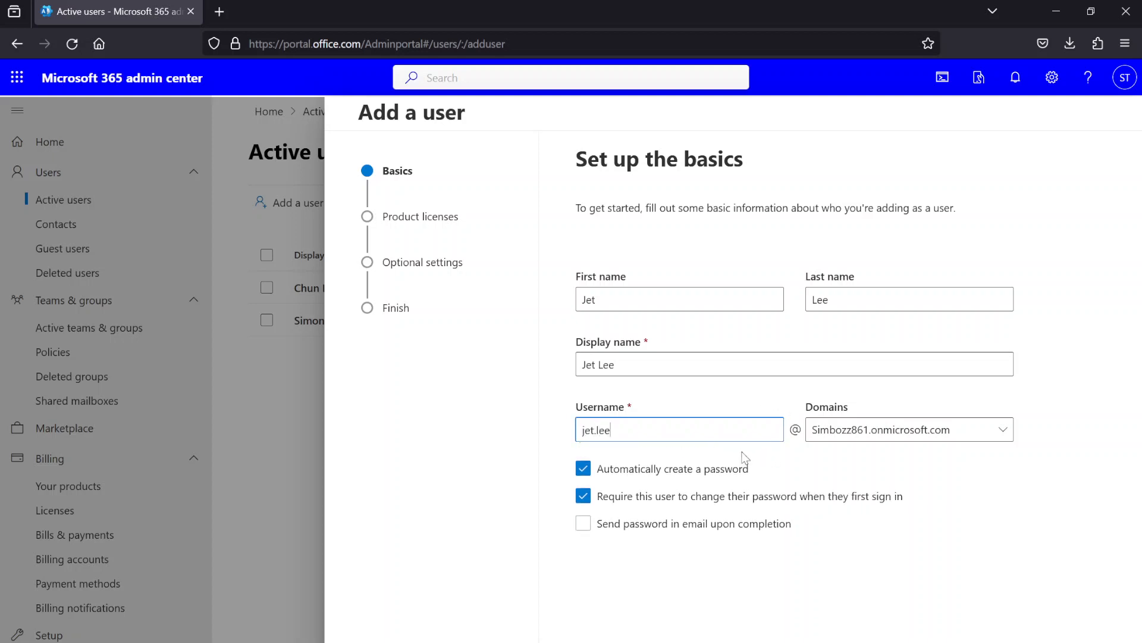
Keep an auto-created password, email it on completion, and require a change at first sign-in.
click(648, 475)
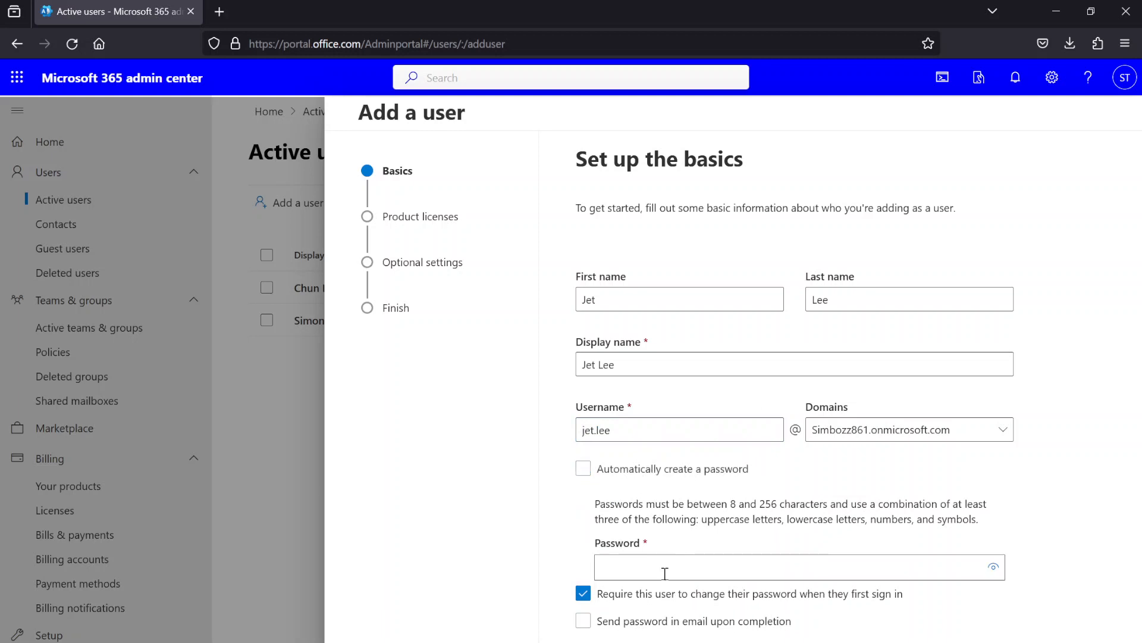
click(663, 479)
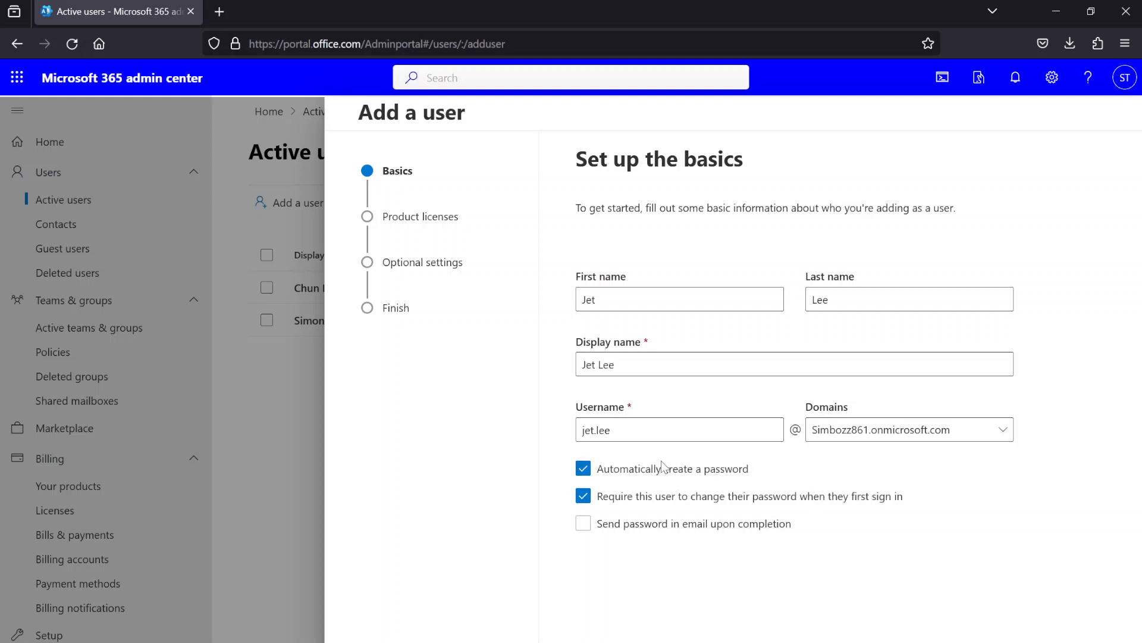
click(647, 526)
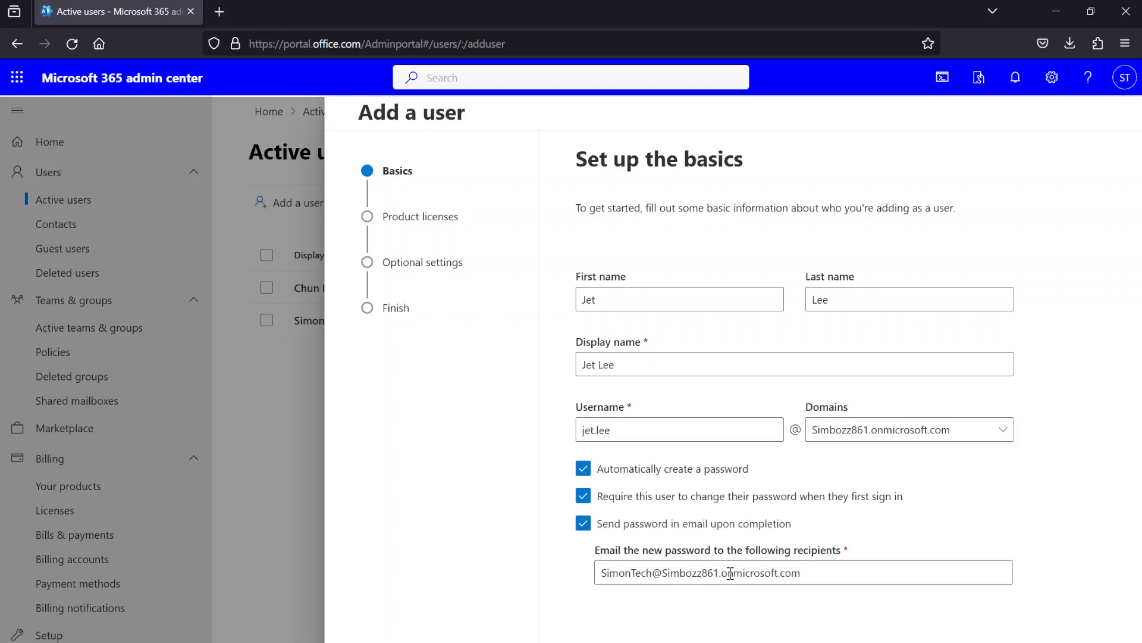
click(820, 570)
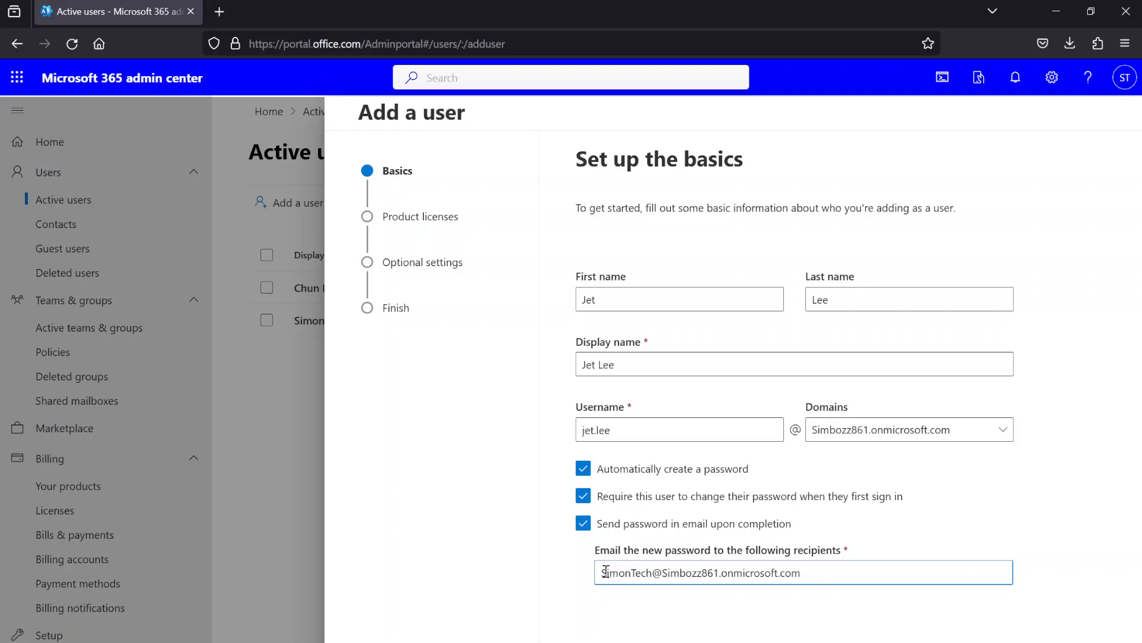
drag(605, 572, 798, 571)
click(803, 571)
click(673, 502)
click(673, 502)
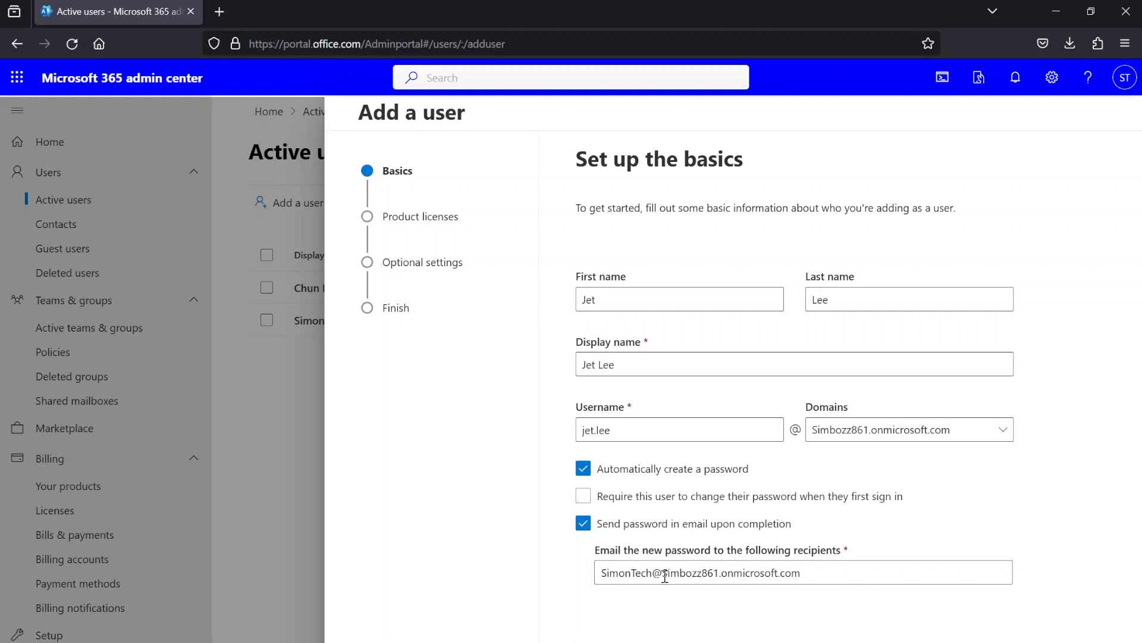
click(657, 500)
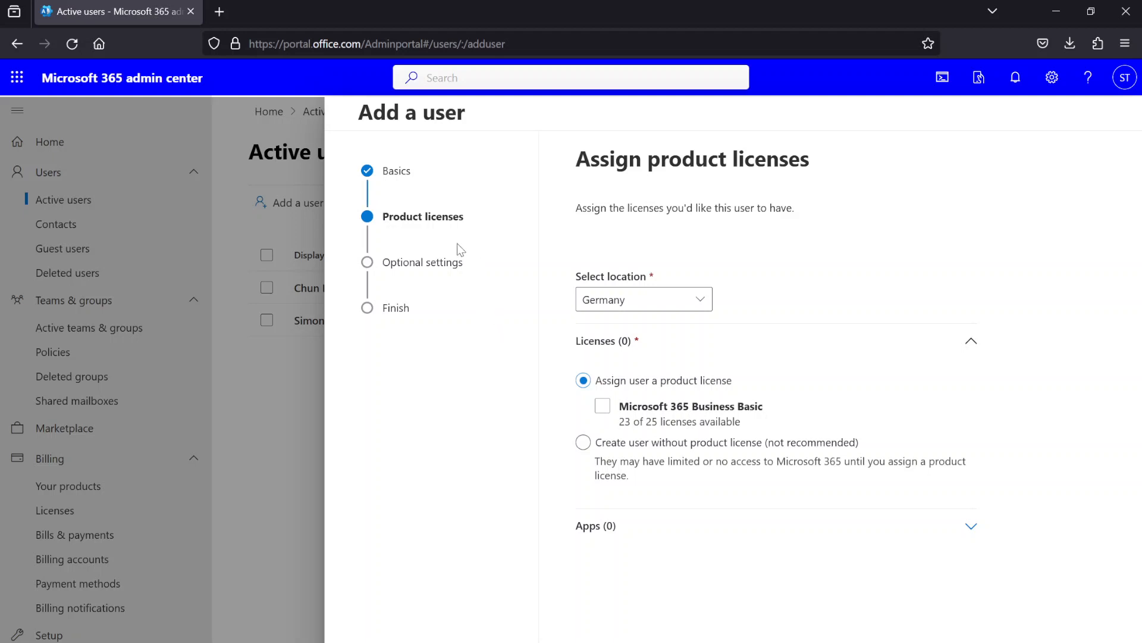
Assign the Microsoft 365 Business Basic license, keeping Germany as the location.
click(615, 410)
click(622, 404)
click(602, 409)
click(595, 301)
click(686, 299)
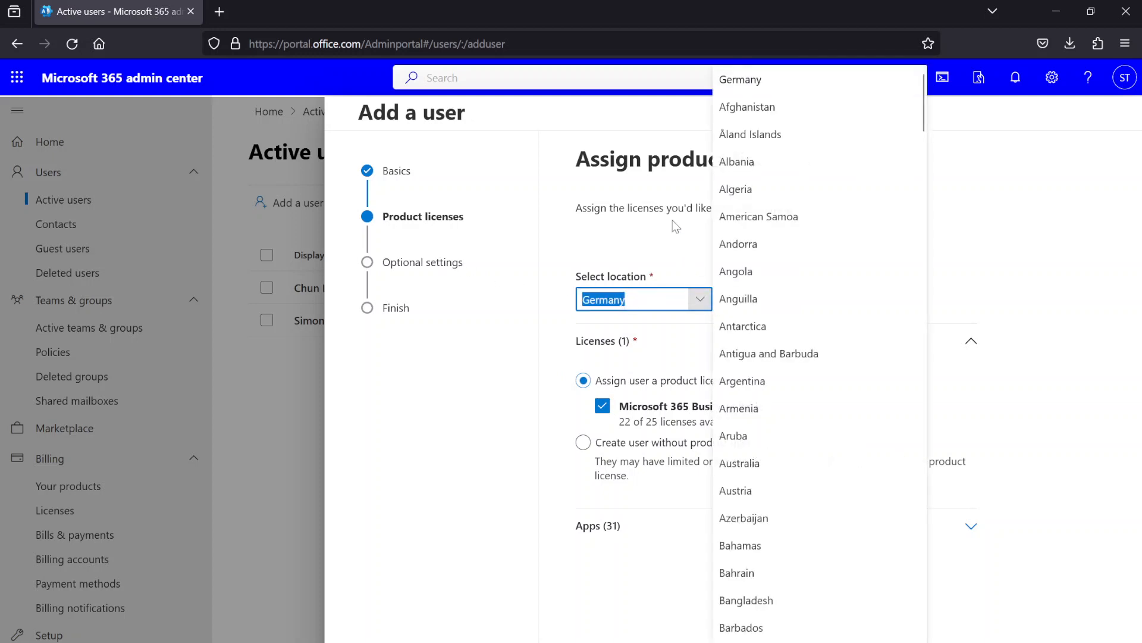
click(669, 241)
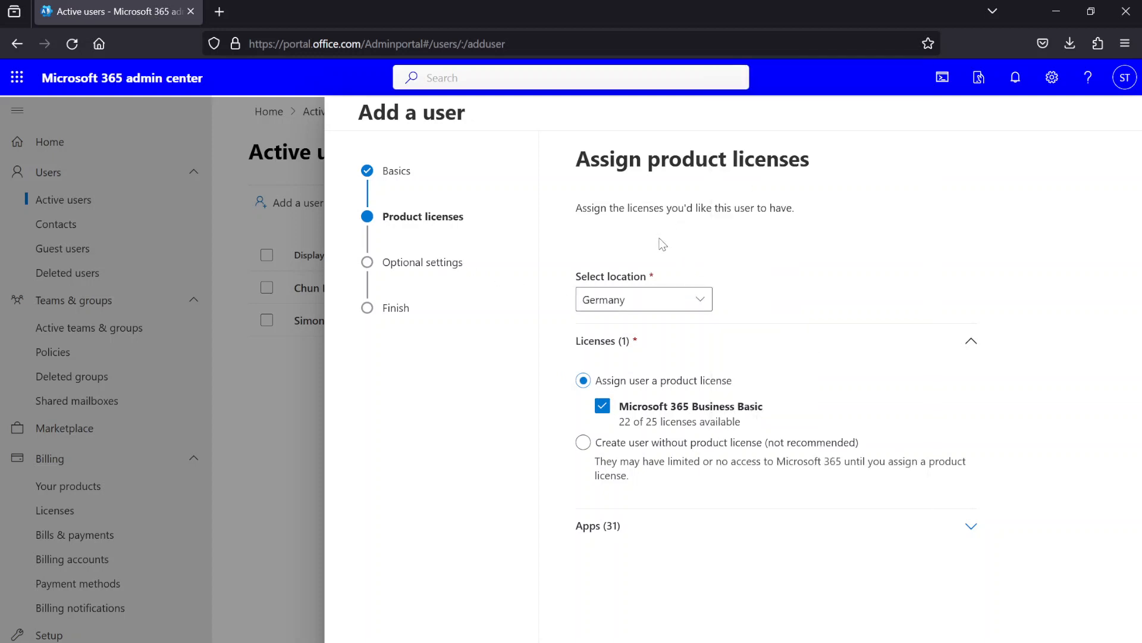
click(420, 262)
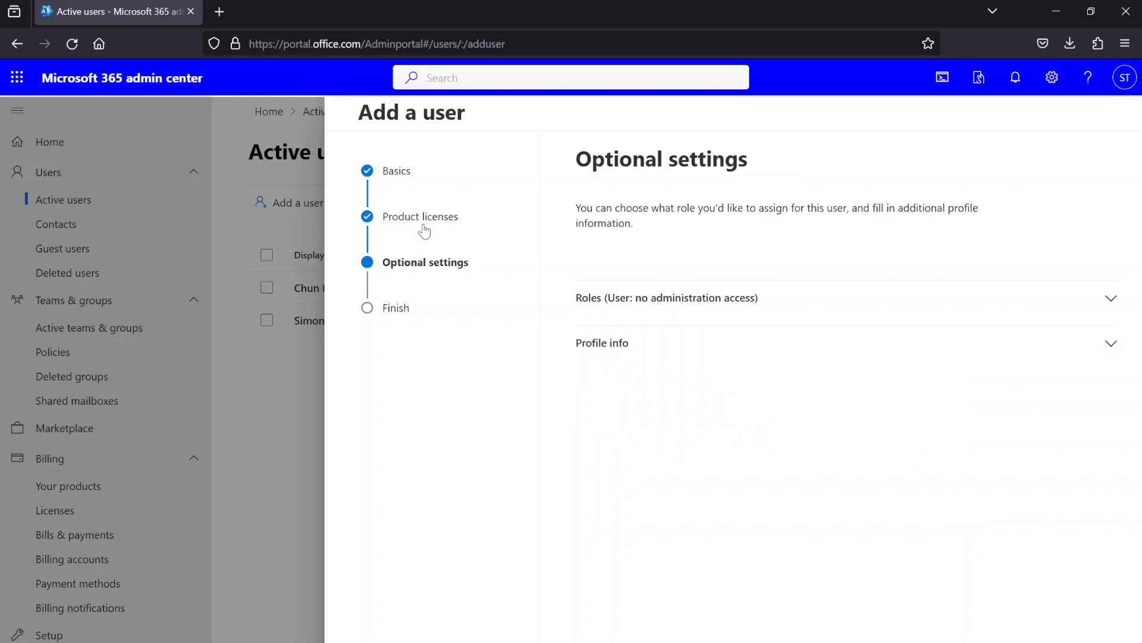
Under Roles, choose Admin center access and tick Helpdesk Administrator.
click(422, 225)
click(608, 638)
click(817, 303)
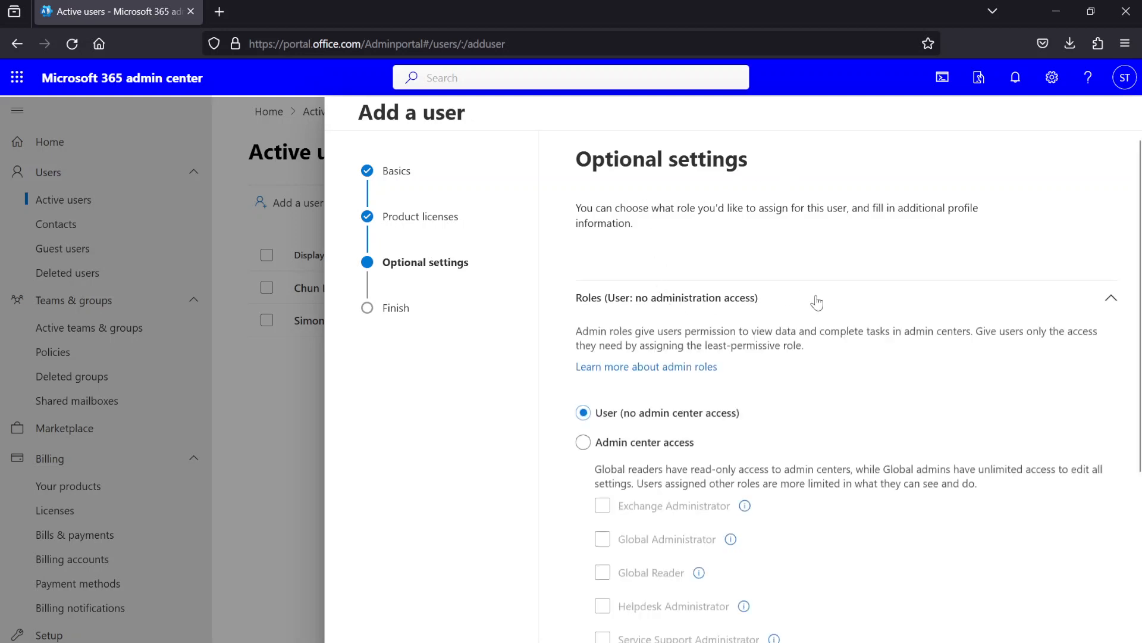
scroll(812, 302, down, 2)
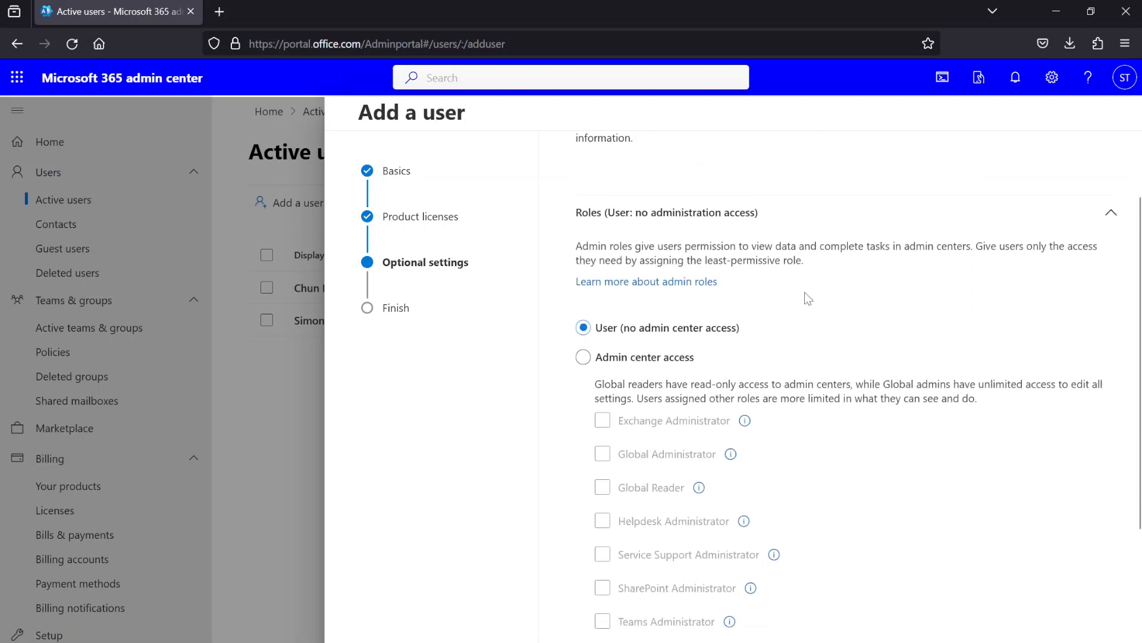
scroll(658, 295, down, 2)
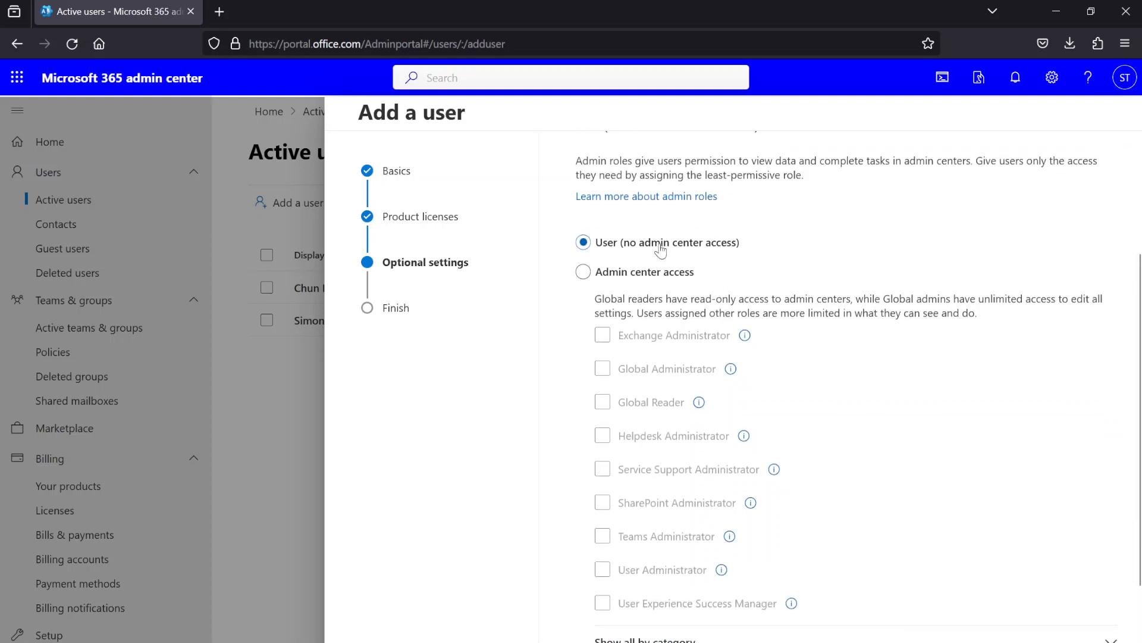
click(664, 272)
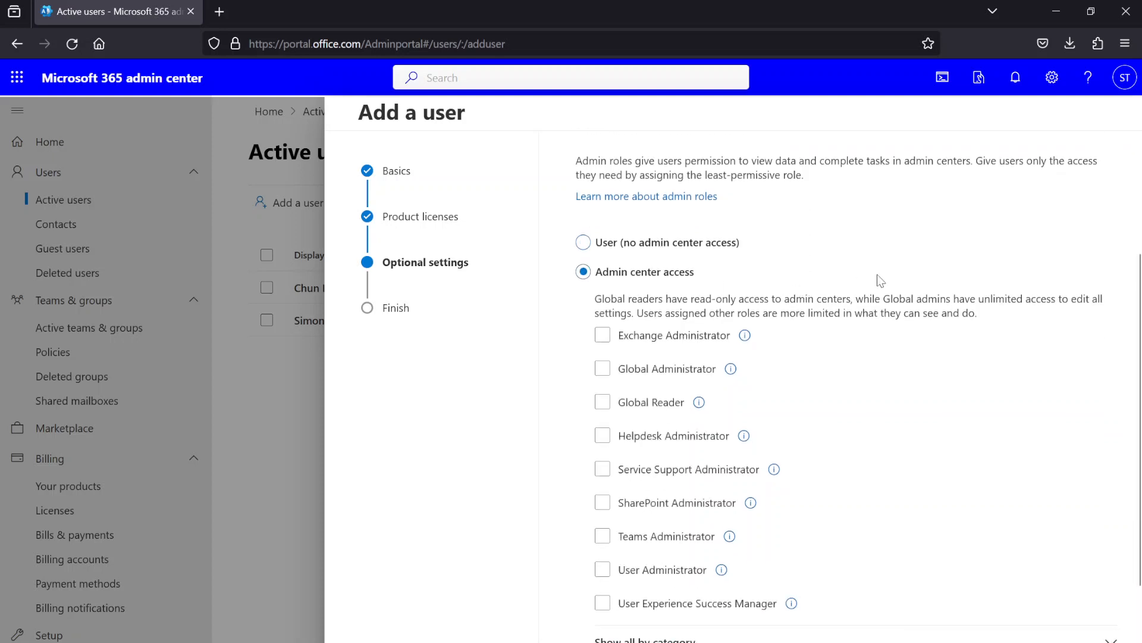
scroll(845, 277, down, 3)
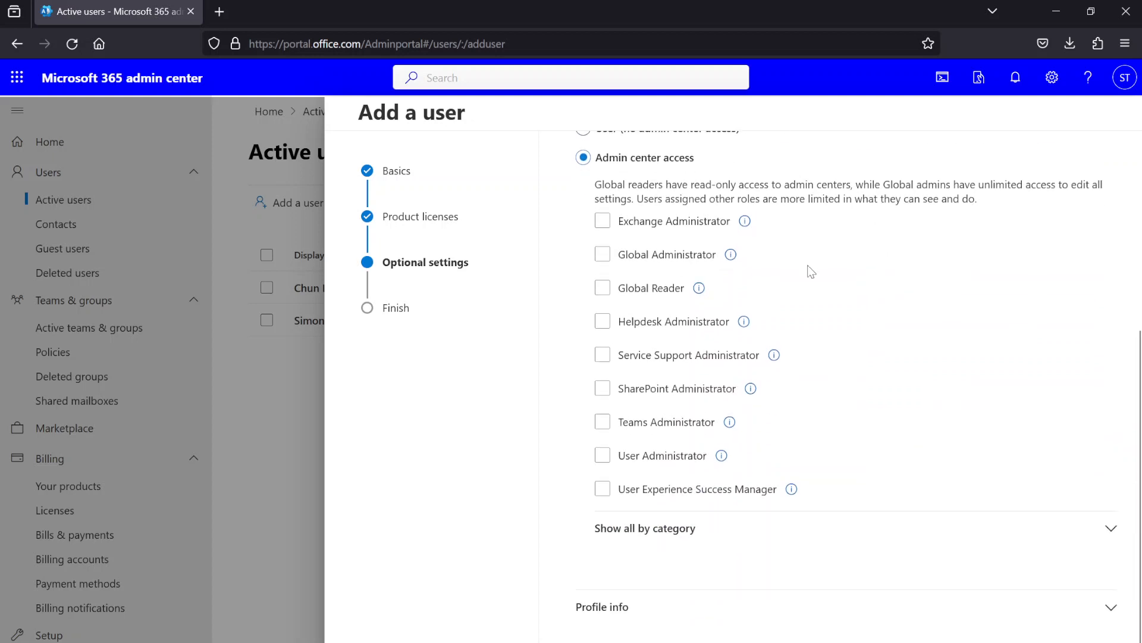
click(672, 225)
click(674, 227)
click(674, 324)
click(604, 323)
Expand Profile info and set the job title to IT Support.
click(664, 616)
scroll(663, 616, down, 8)
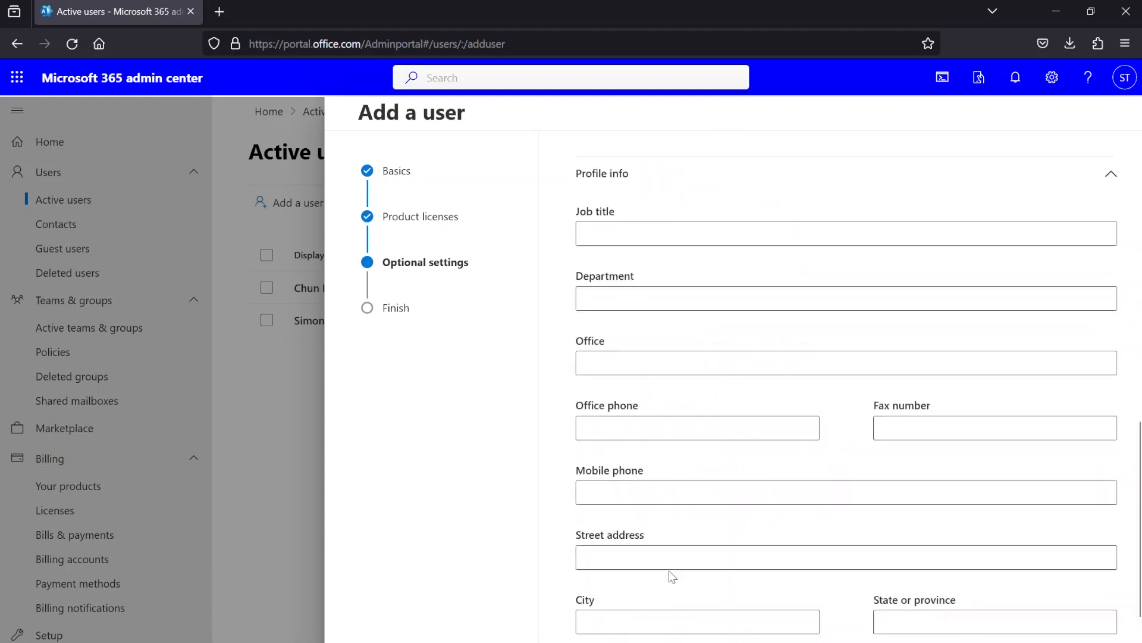
scroll(638, 268, up, 2)
click(660, 240)
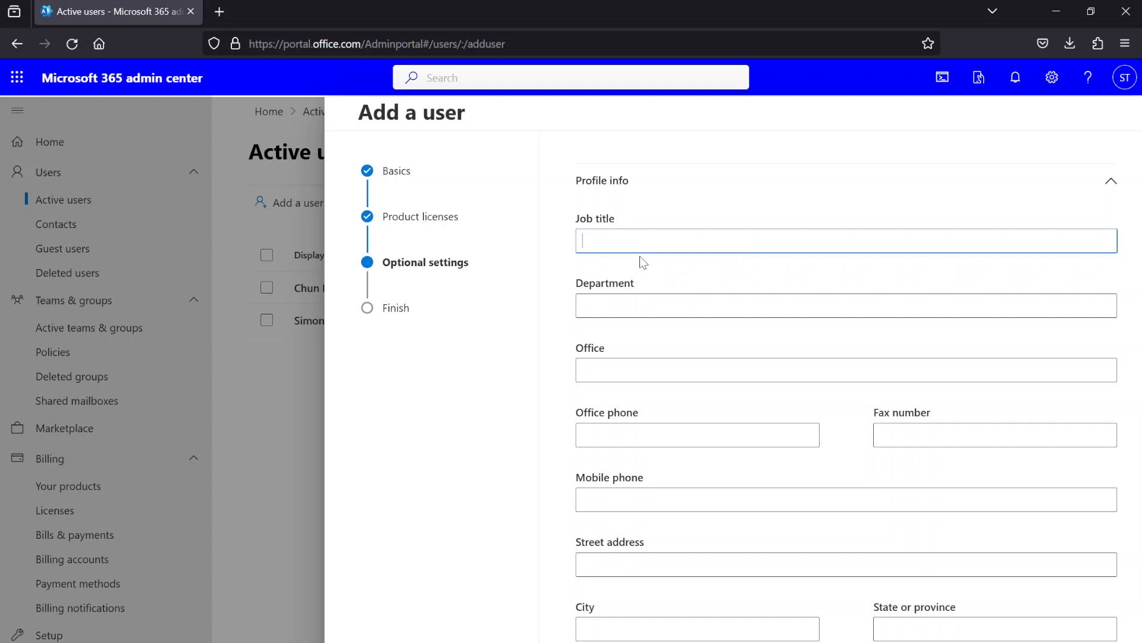
text(IT Admini)
key(BackSpace)
key(BackSpace)
key(BackSpace)
text(Support)
Set the department to IT and choose Germany as the country or region.
click(583, 305)
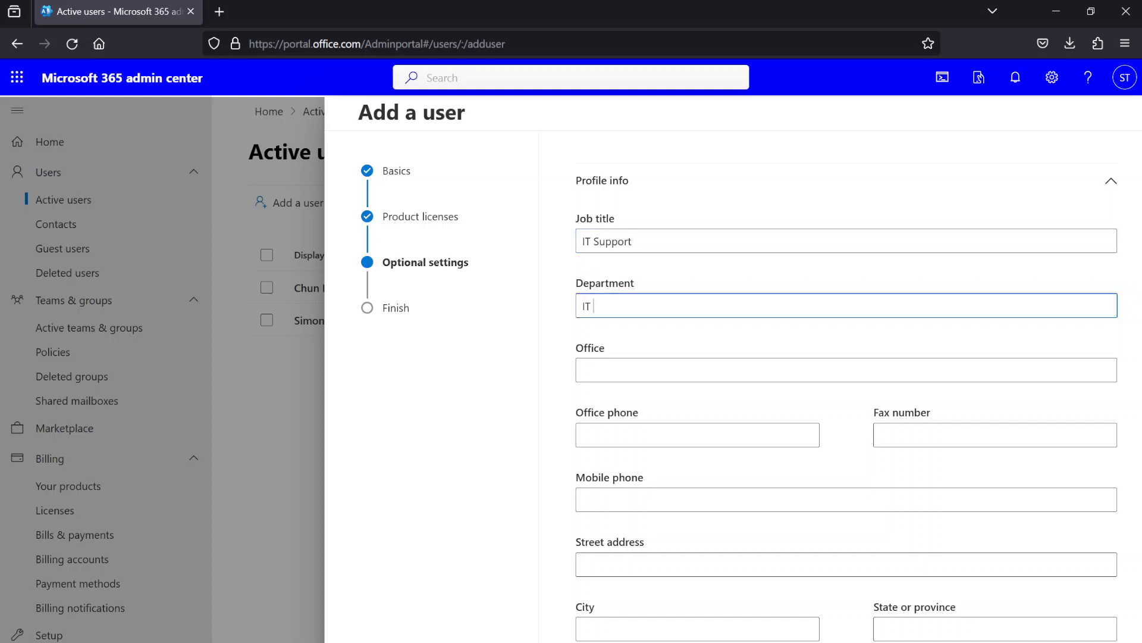
key(Tab)
key(Tab)
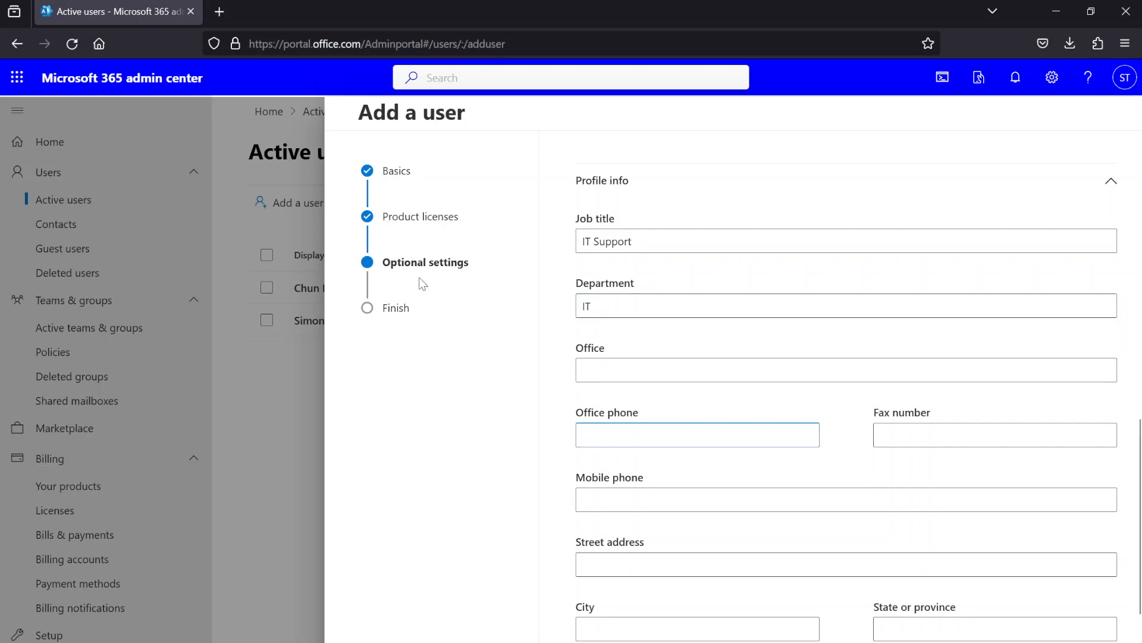
scroll(638, 419, down, 1)
click(636, 504)
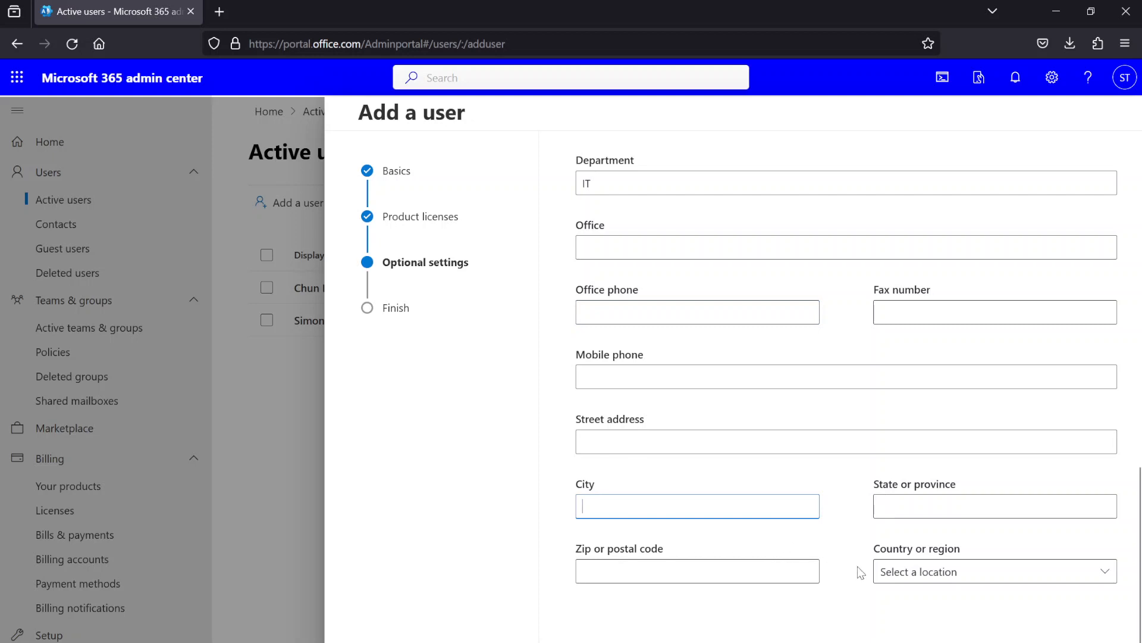
click(1105, 572)
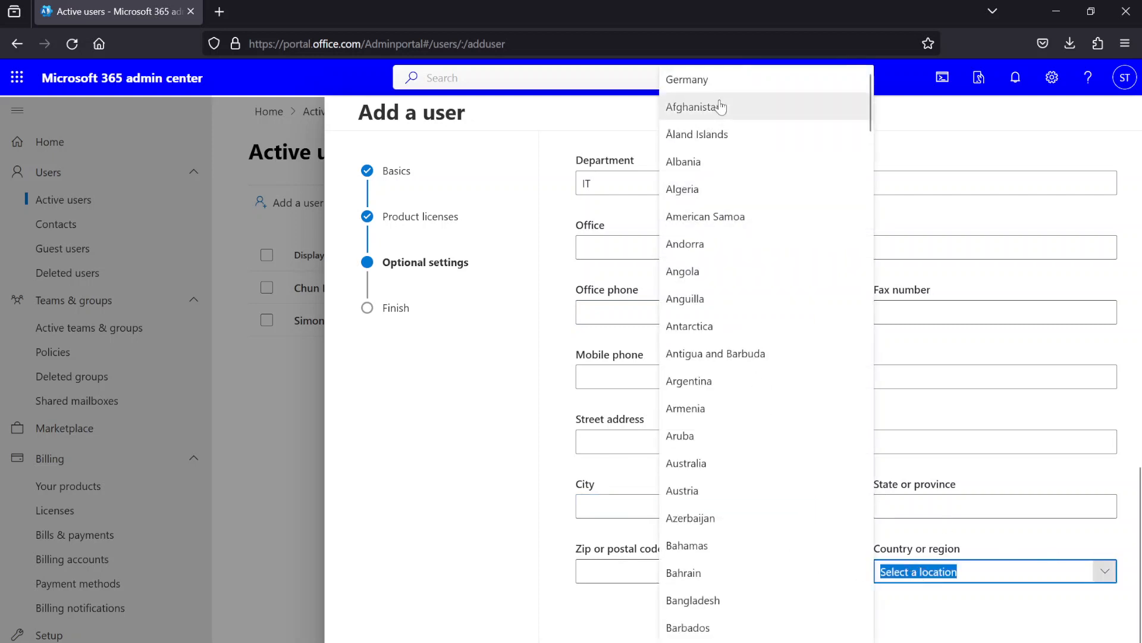
click(733, 88)
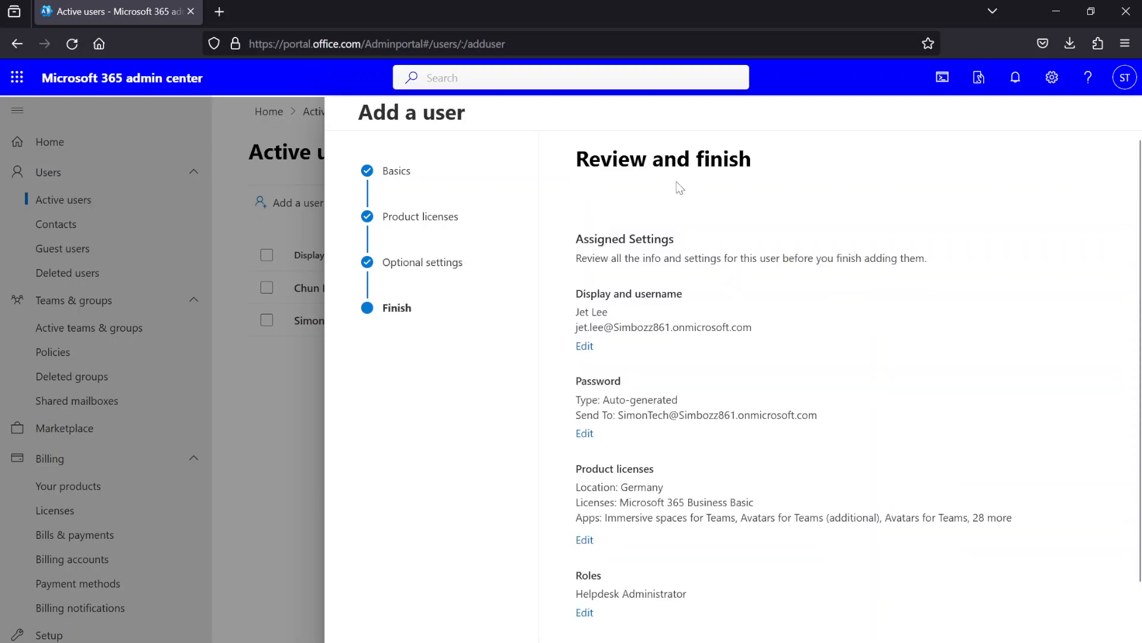
Finish adding the new user and close the panel to return to Active users.
scroll(784, 405, down, 2)
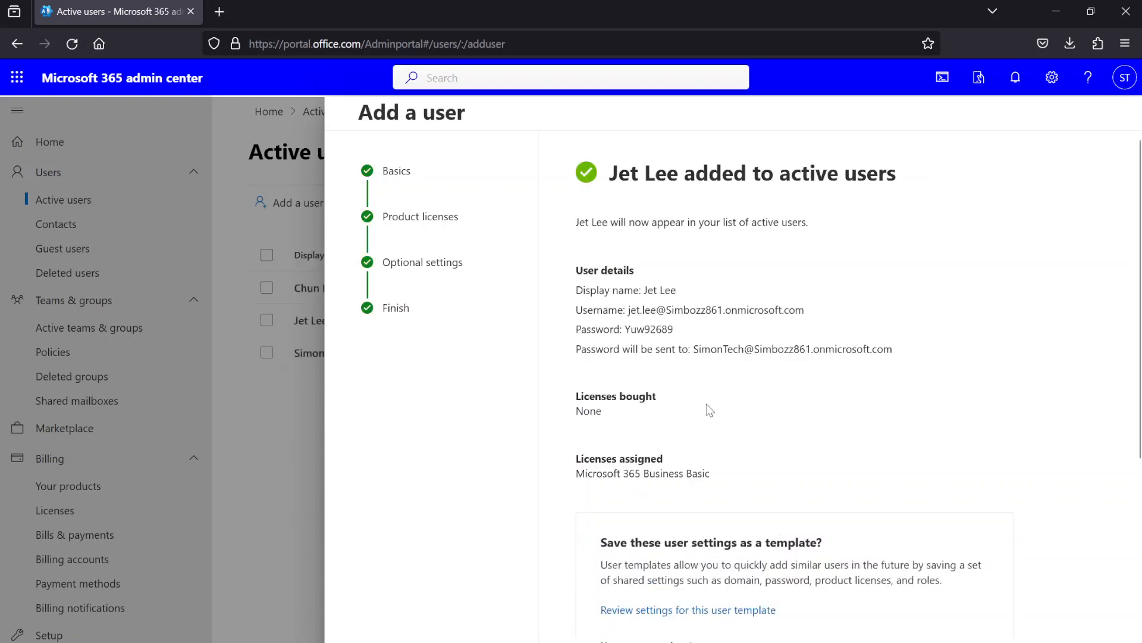
key(Escape)
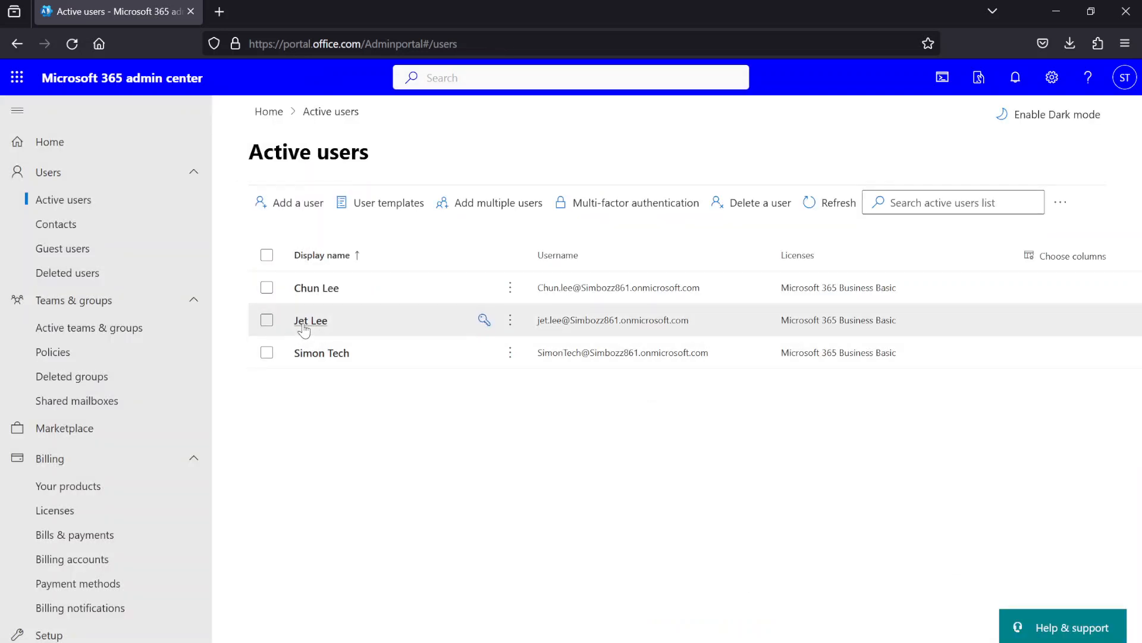
click(266, 321)
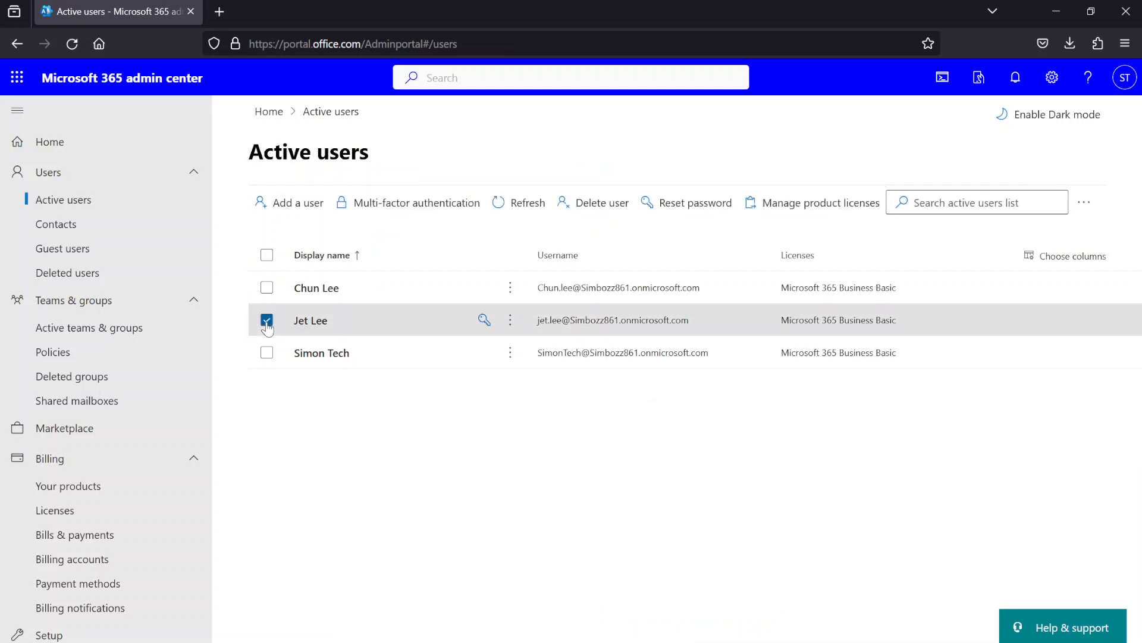
click(509, 322)
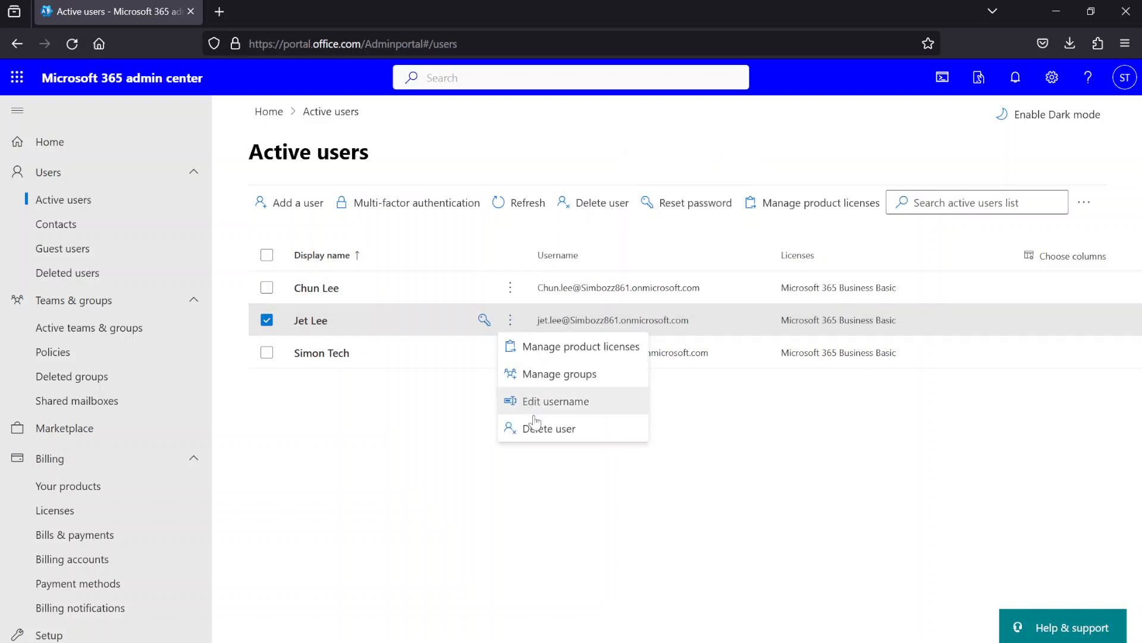
click(485, 522)
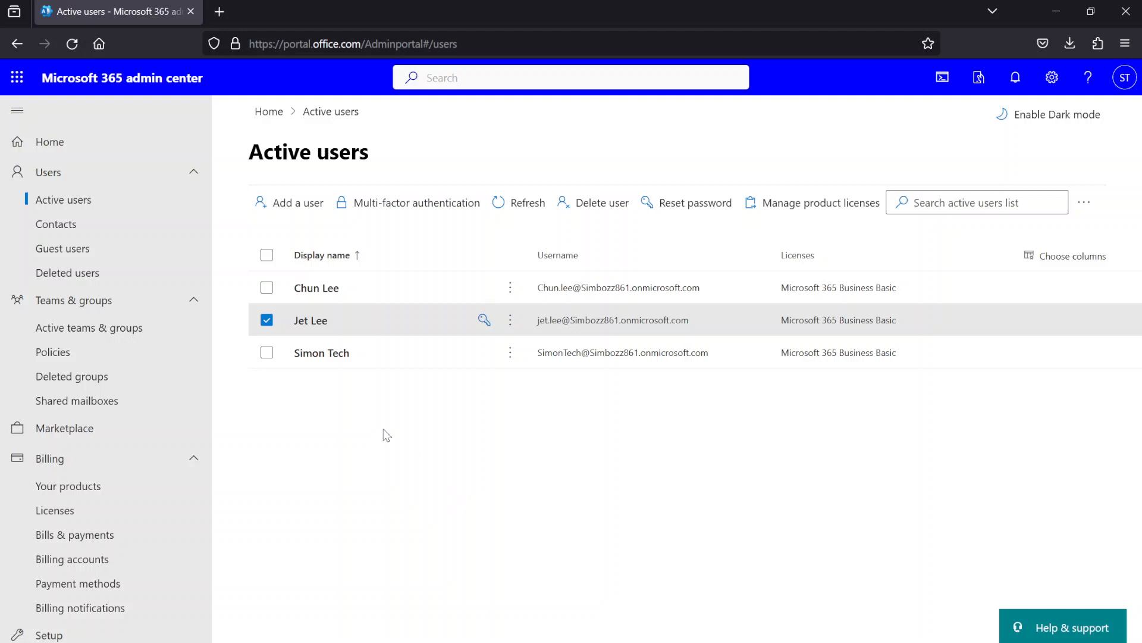
click(267, 320)
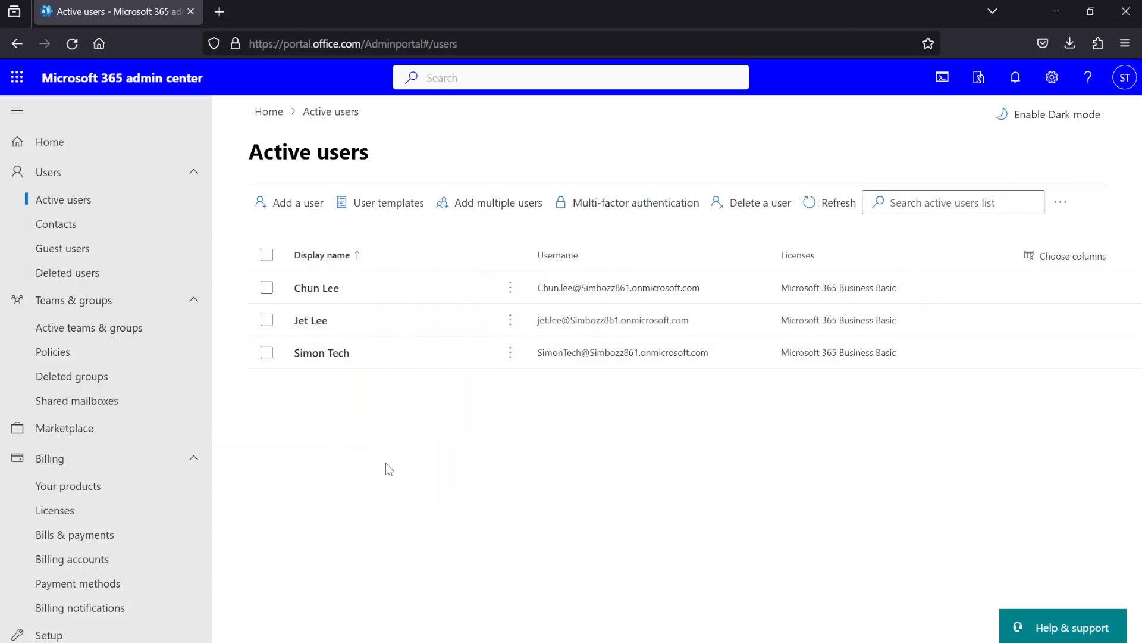